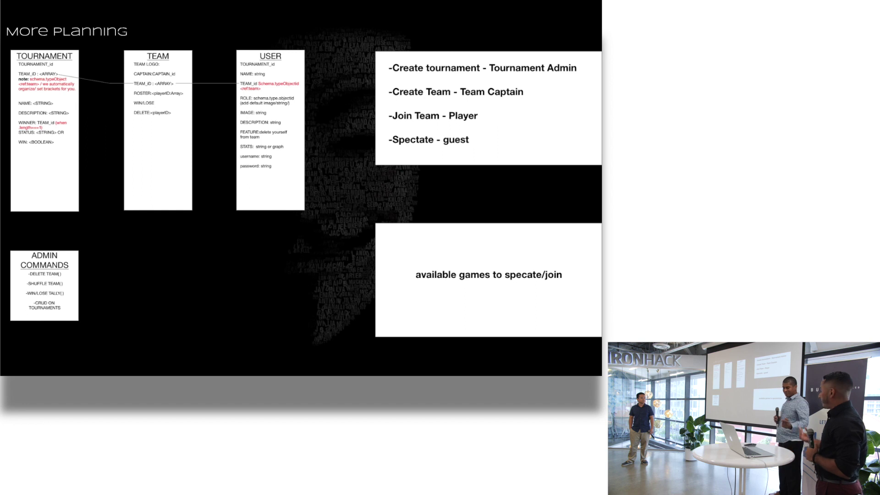
# - Advance the slideshow to The Demonstration slide
pyautogui.press('Right')
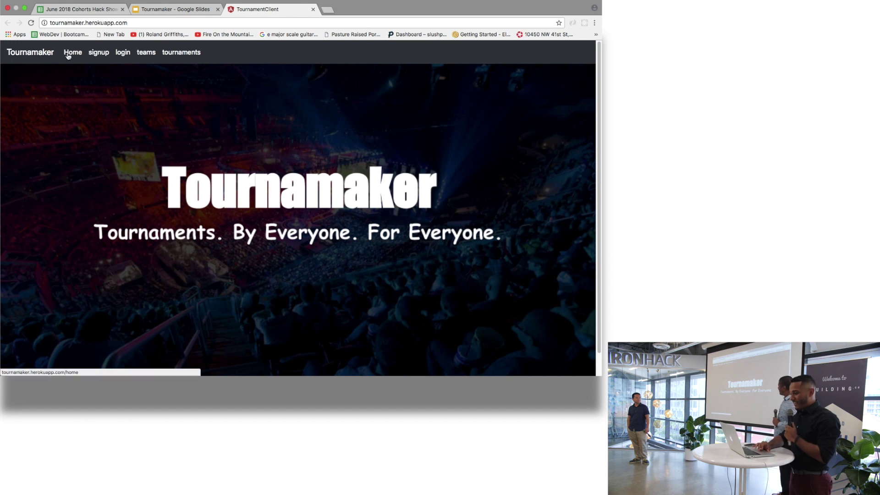
# - Register a new Tournamaker account by entering a username and password in the Signup Form
pyautogui.click(105, 54)
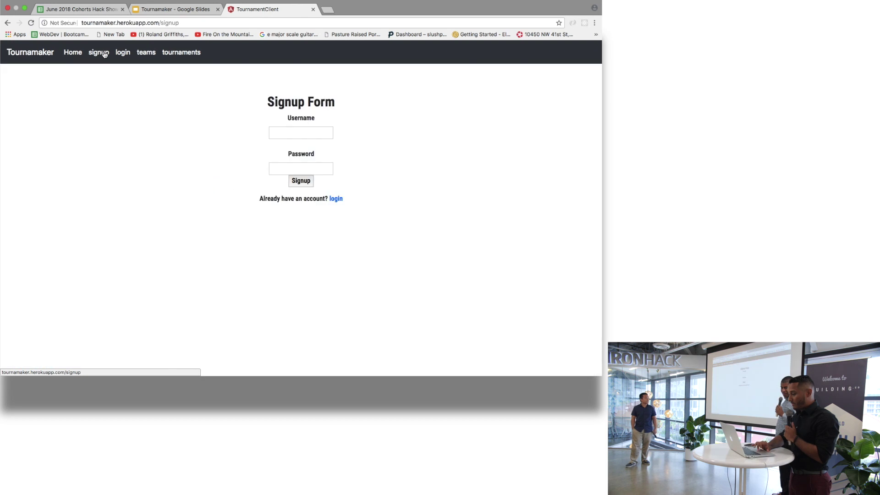
pyautogui.click(295, 135)
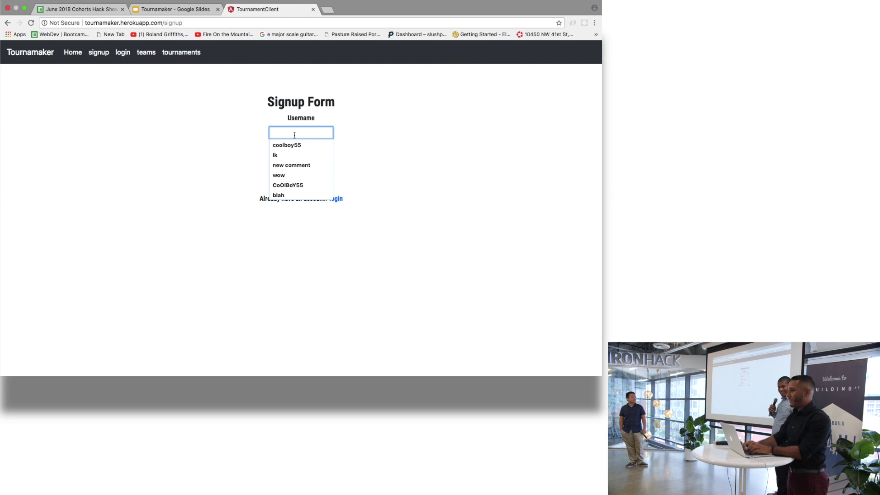
pyautogui.write('coo')
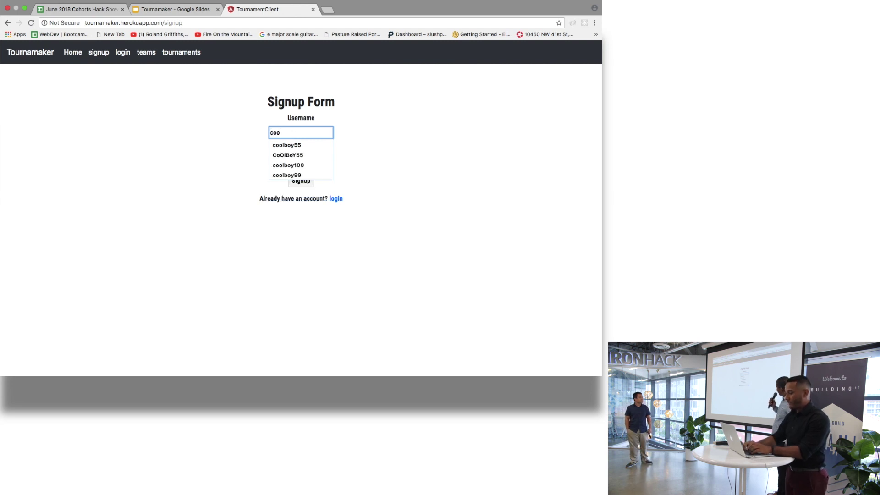
pyautogui.write('lboy45')
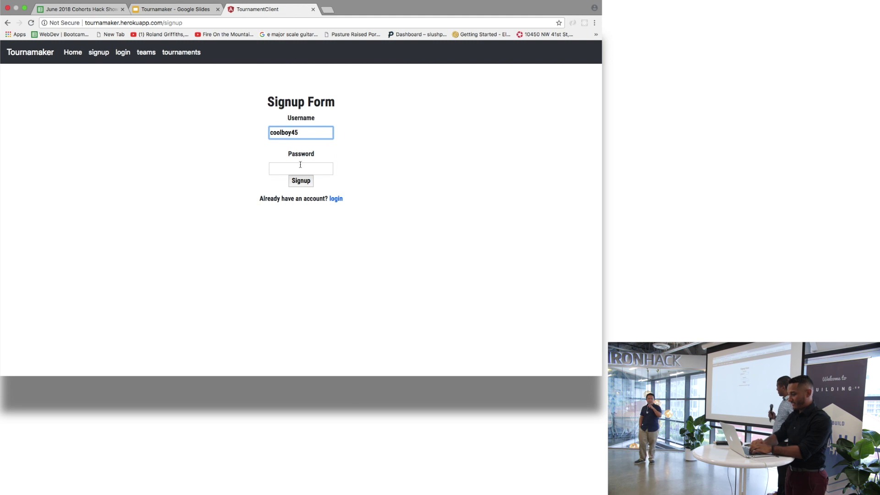
pyautogui.click(300, 166)
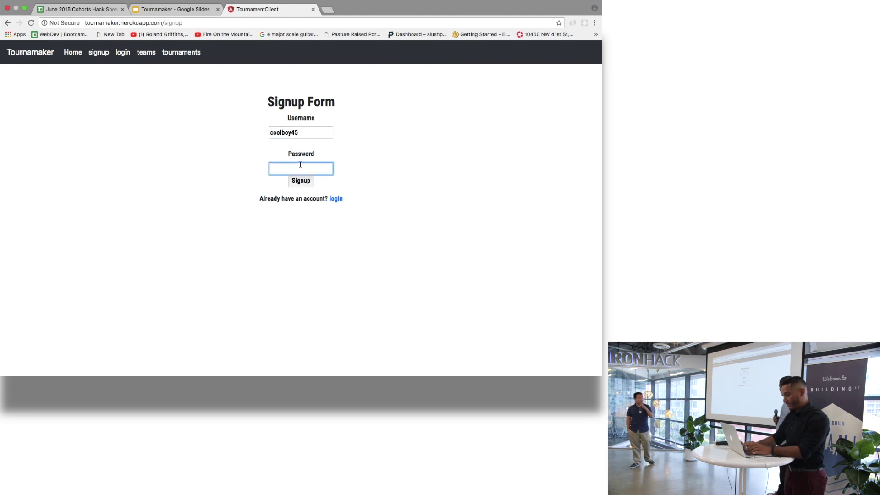
pyautogui.write('pa')
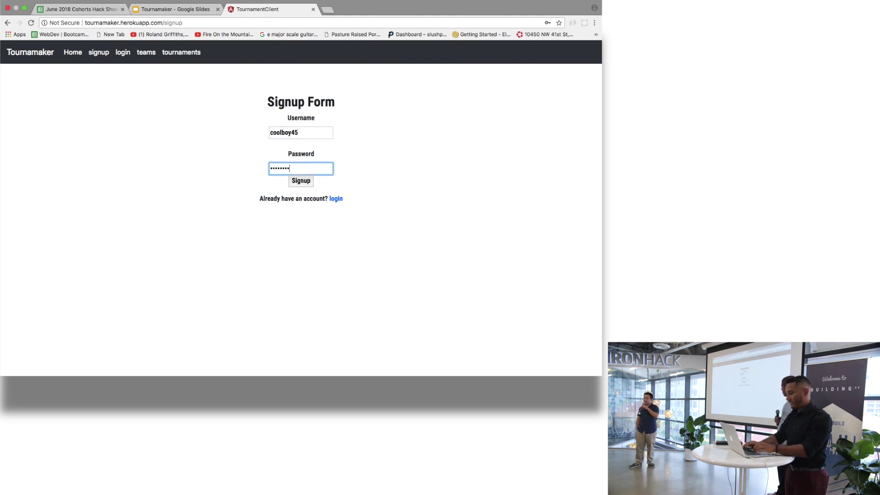
pyautogui.press('Return')
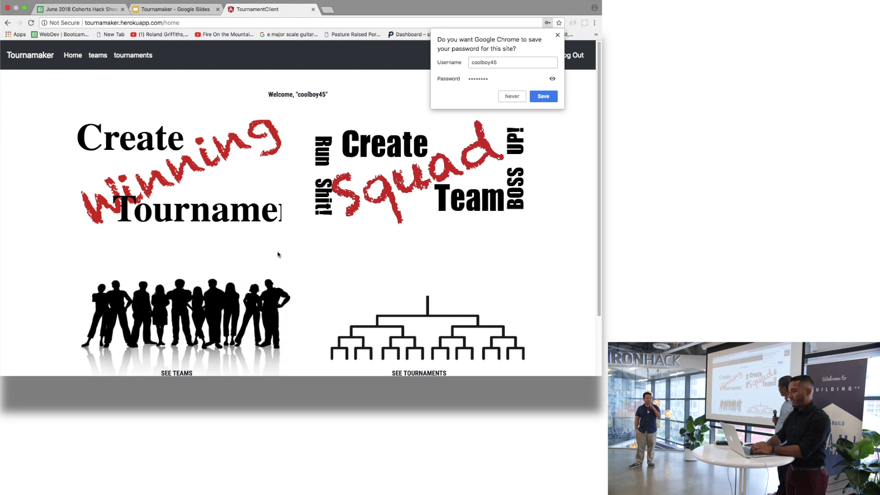
# - Close Chrome's save-password prompt and return to the home page's welcome greeting
pyautogui.click(558, 36)
pyautogui.scroll(-2, 552, 107)
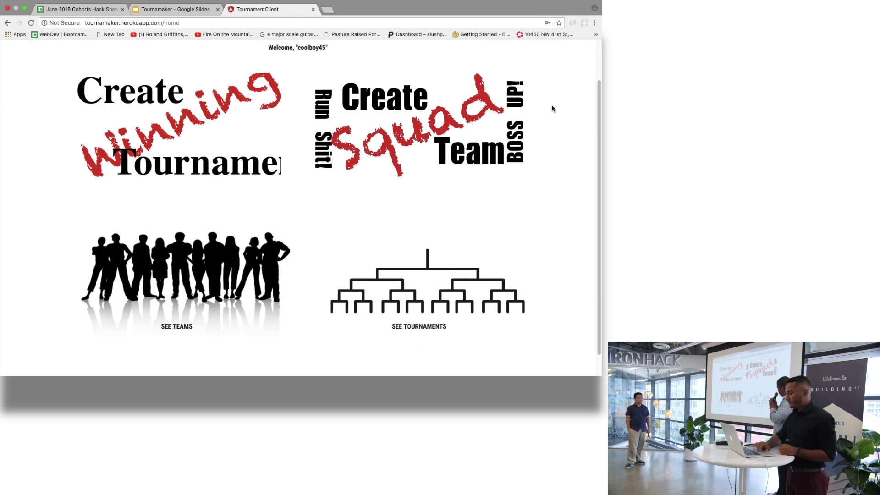
pyautogui.scroll(2, 552, 109)
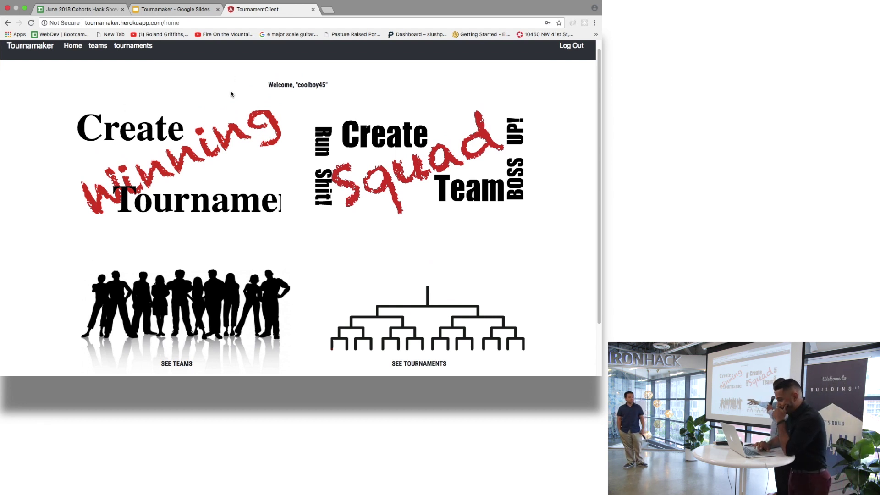
pyautogui.tripleClick(313, 82)
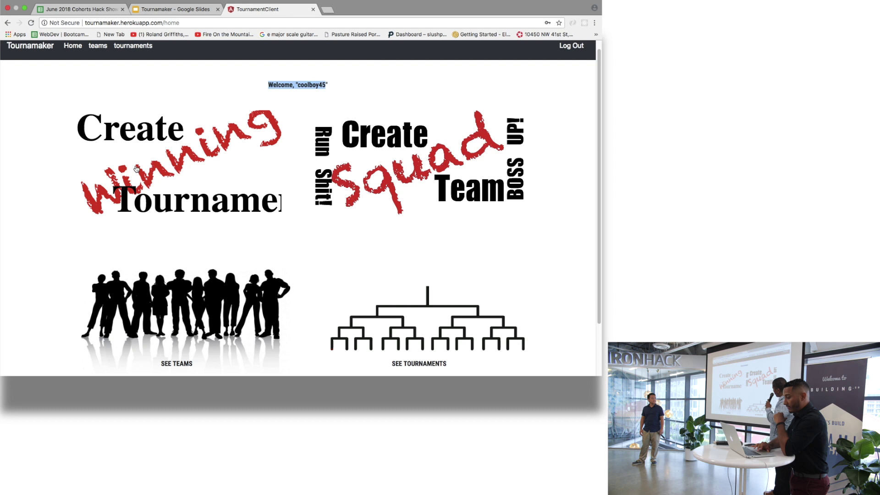
# - Start a new Winning Tournament, entering its title and a placeholder description
pyautogui.click(148, 158)
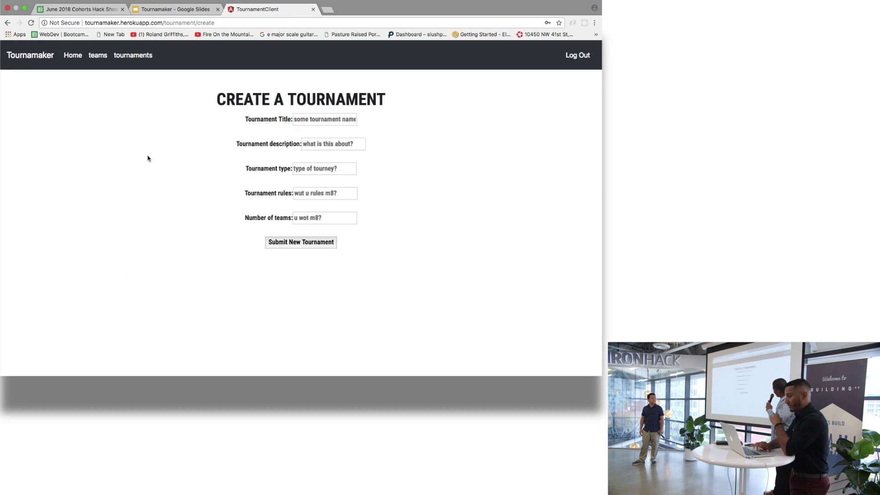
pyautogui.click(330, 118)
pyautogui.write('the tou')
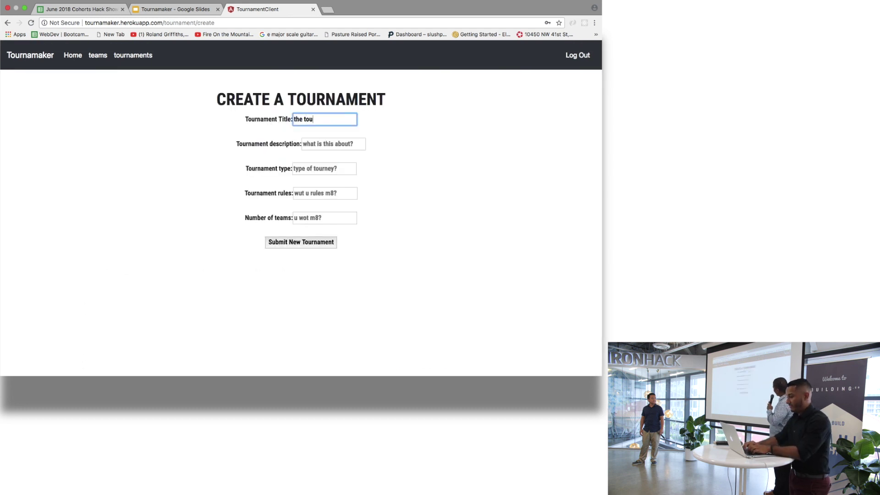
pyautogui.press('BackSpace')
pyautogui.press('BackSpace')
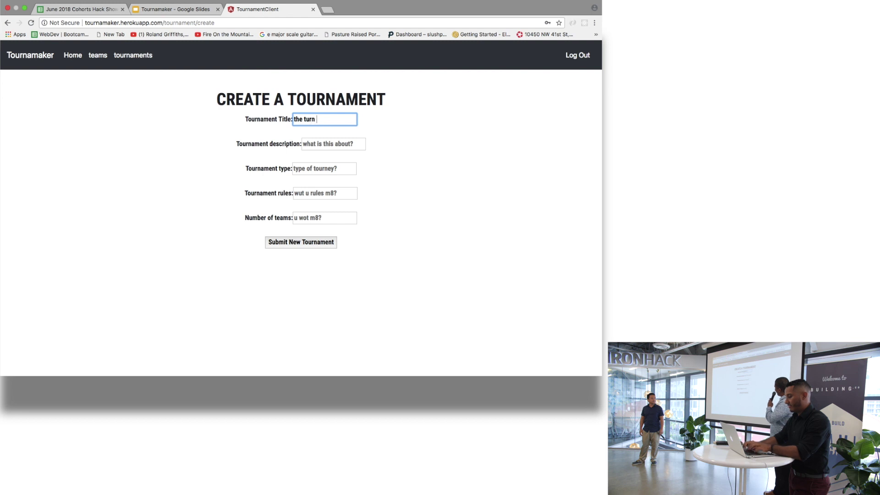
pyautogui.click(334, 144)
pyautogui.write('kdkfjasjdflkjasklj')
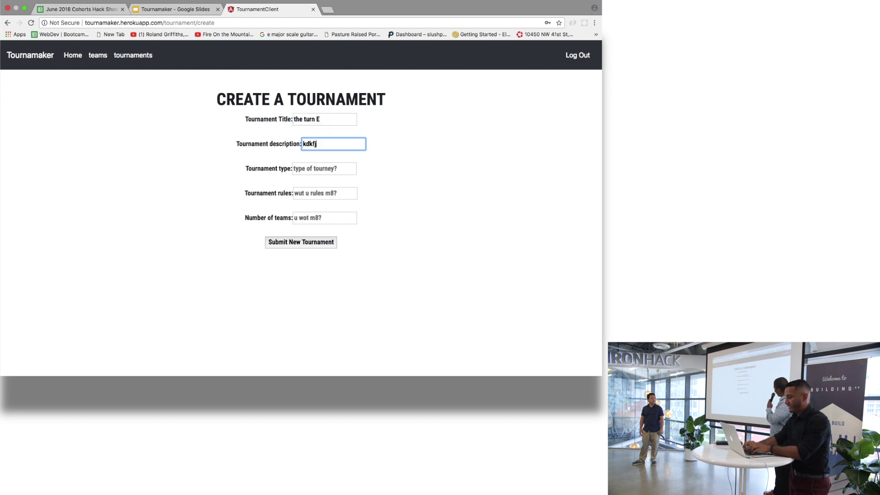
# - Fill placeholder type and rules, and set the number of teams to 19
pyautogui.press('Tab')
pyautogui.write('lks;lkdfal;kjd')
pyautogui.press('Tab')
pyautogui.write('lj;laskjdl;kfjal;jf')
pyautogui.press('Tab')
pyautogui.write(';klj')
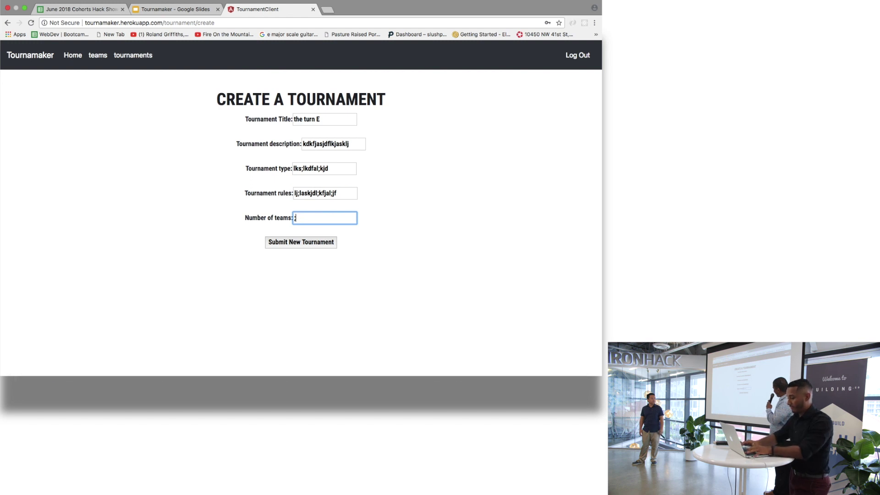
pyautogui.press('BackSpace')
pyautogui.write('100')
pyautogui.press('BackSpace')
pyautogui.press('BackSpace')
pyautogui.press('BackSpace')
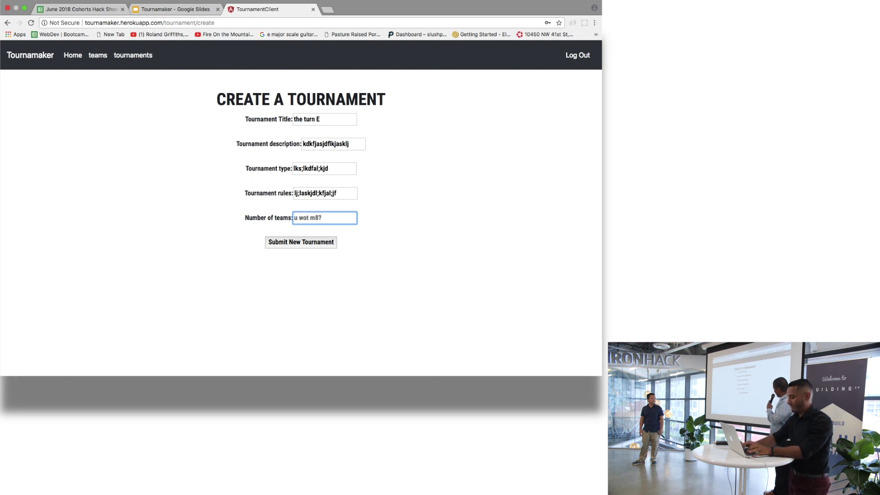
pyautogui.write('19')
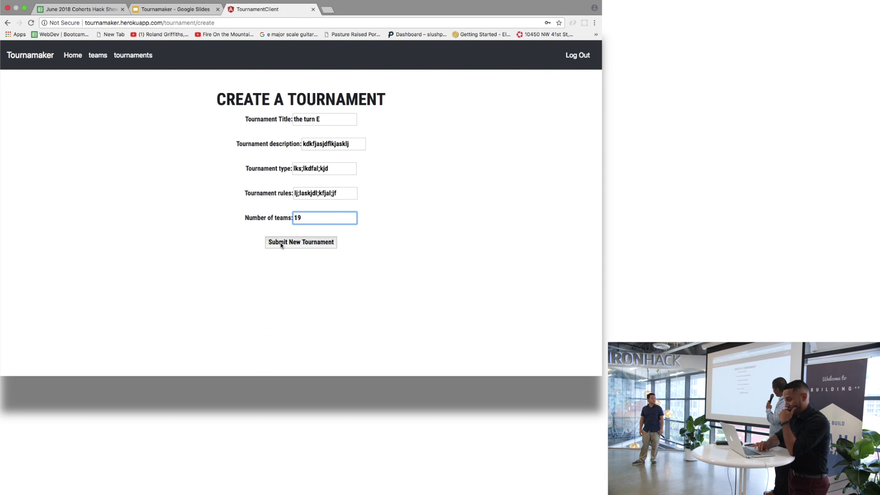
# - Submit the tournament and open the details of 'the turn E'
pyautogui.click(278, 243)
pyautogui.scroll(-4, 235, 202)
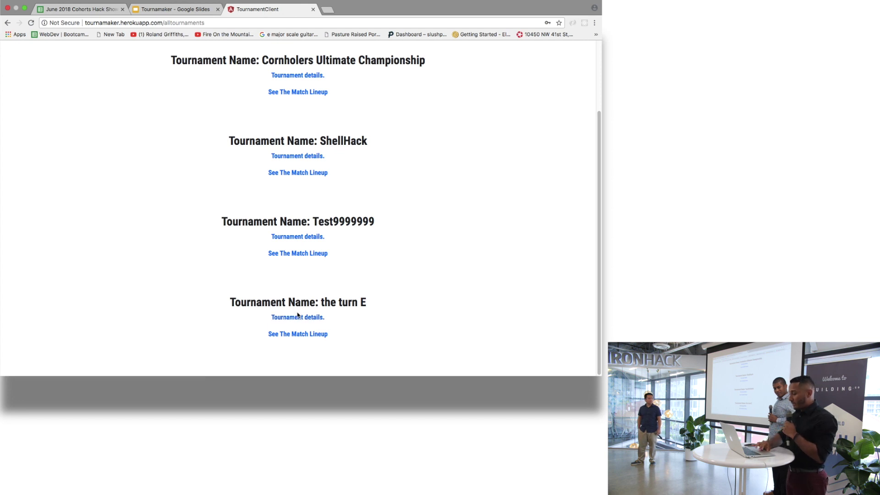
pyautogui.click(298, 319)
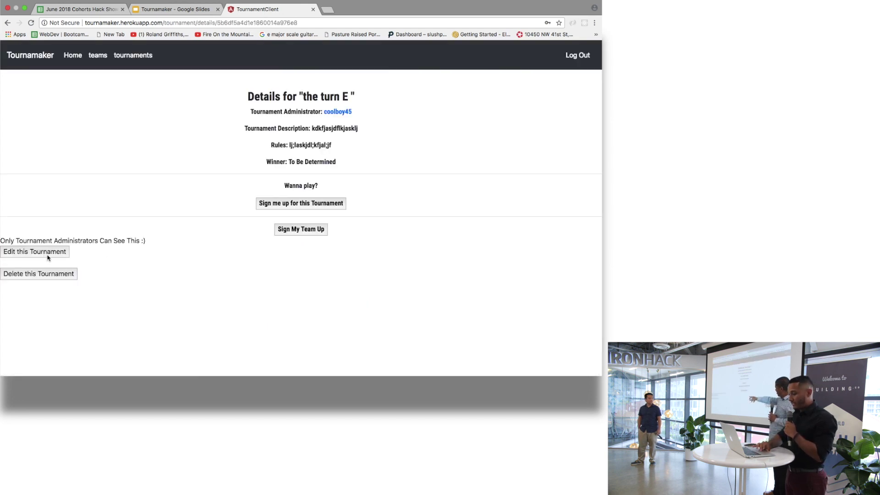
# - In the tournament's edit form, replace the Tournament Name with 'tournament' and save changes
pyautogui.click(49, 256)
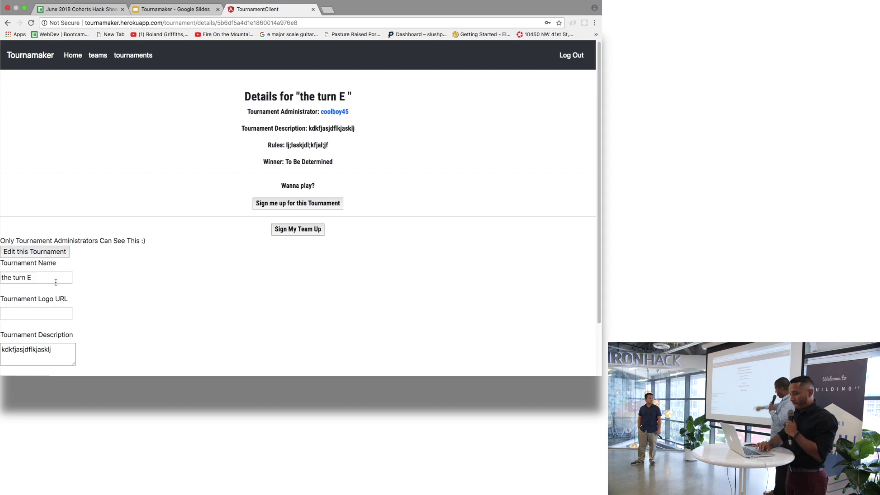
pyautogui.scroll(-2, 55, 283)
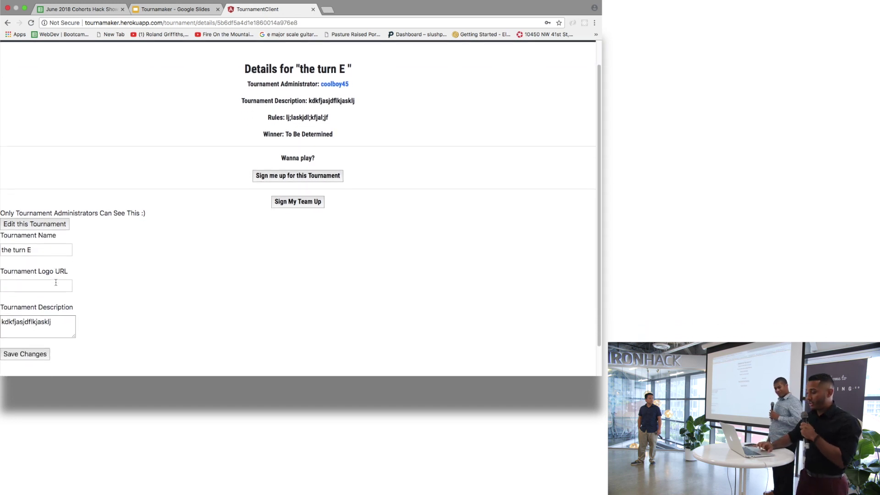
pyautogui.click(38, 246)
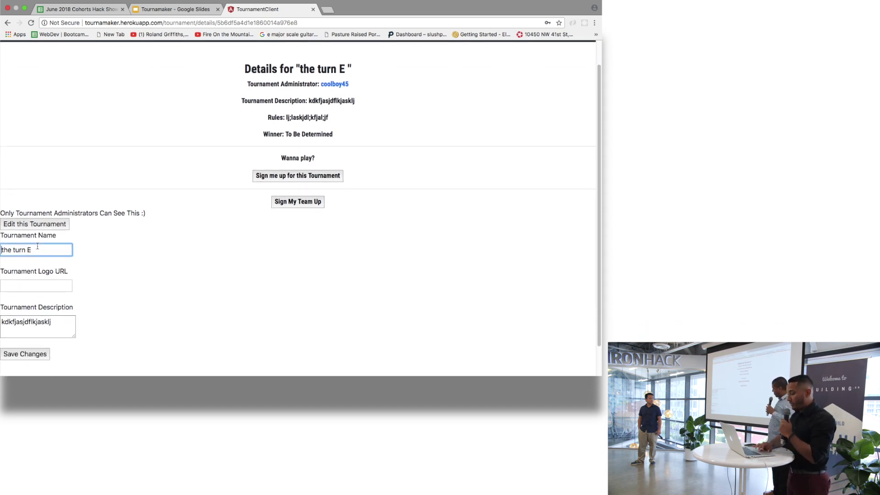
pyautogui.scroll(-1, 28, 262)
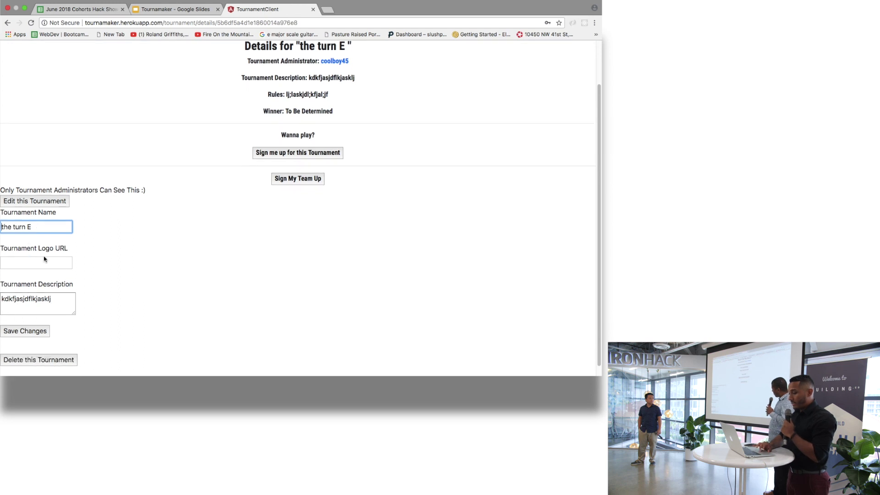
pyautogui.scroll(-1, 41, 260)
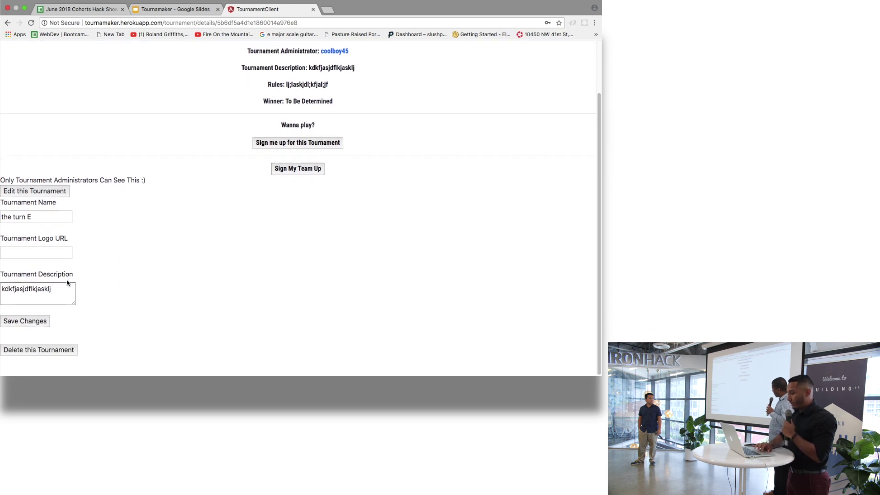
pyautogui.scroll(3, 67, 282)
pyautogui.scroll(-3, 127, 253)
pyautogui.moveTo(57, 287); pyautogui.dragTo(43, 281)
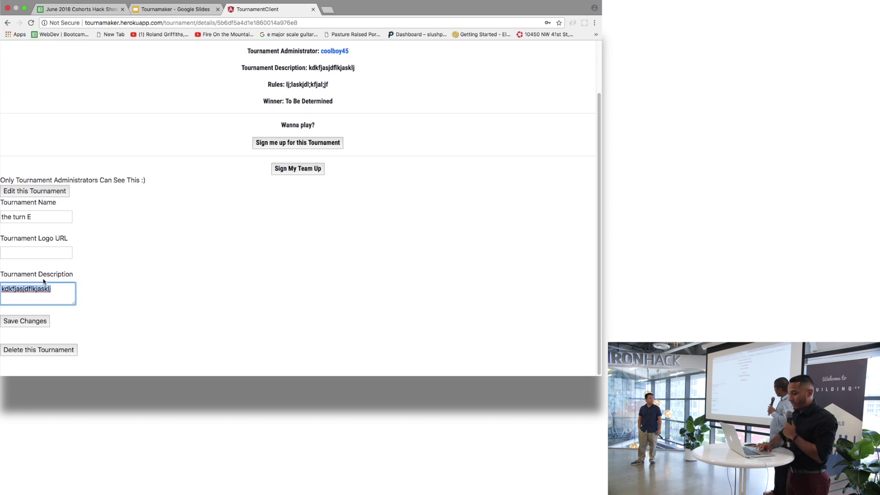
pyautogui.moveTo(43, 216); pyautogui.dragTo(1, 205)
pyautogui.write('t')
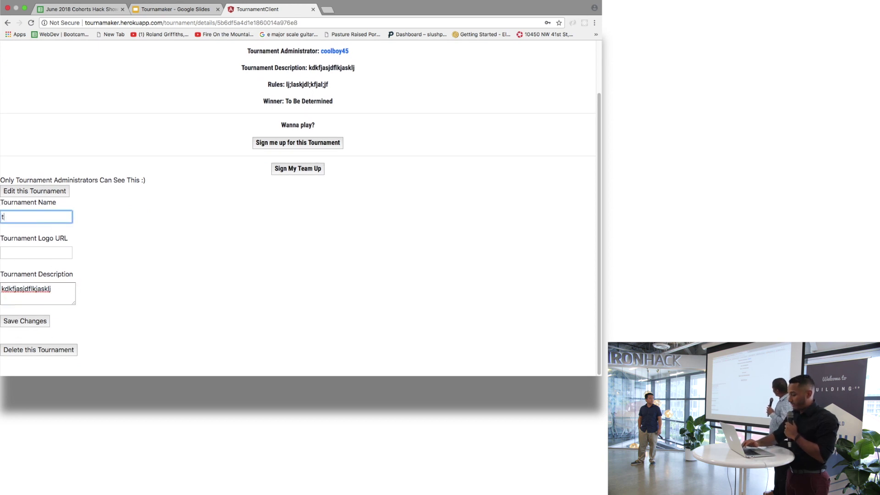
pyautogui.write('ournam')
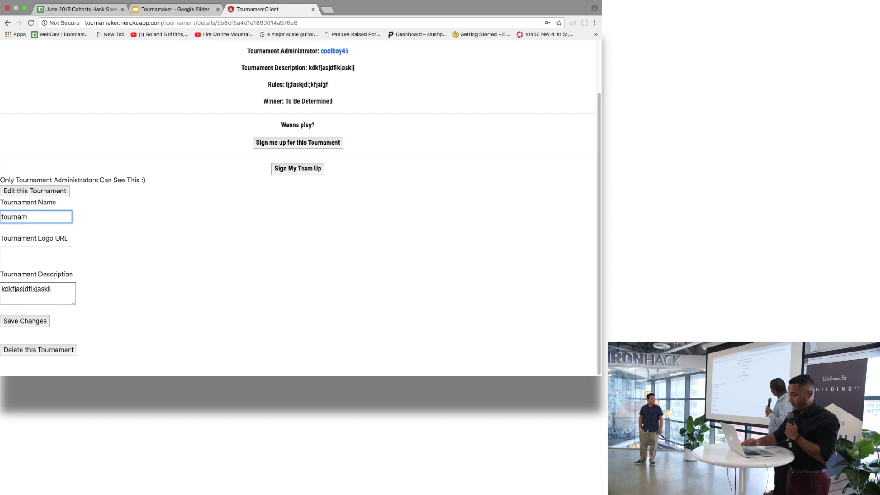
pyautogui.write('ent')
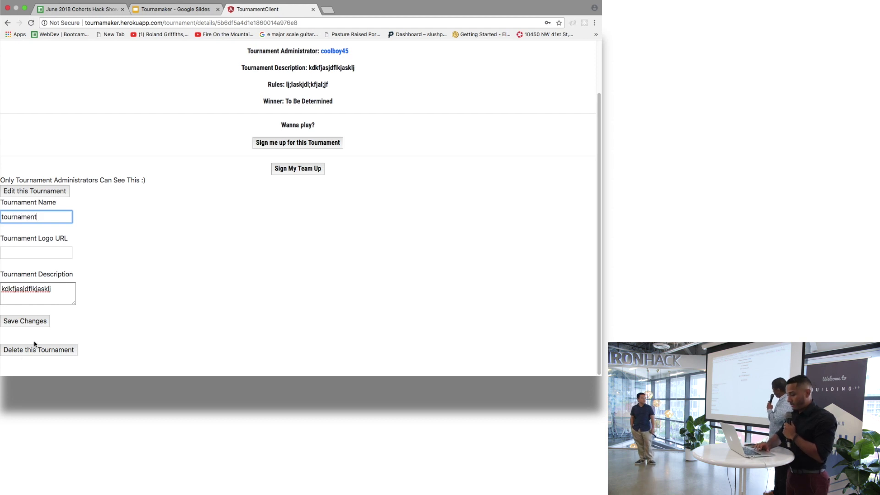
pyautogui.click(25, 321)
# - Permanently destroy the tournament named 'tournament' from its details page
pyautogui.scroll(-3, 261, 210)
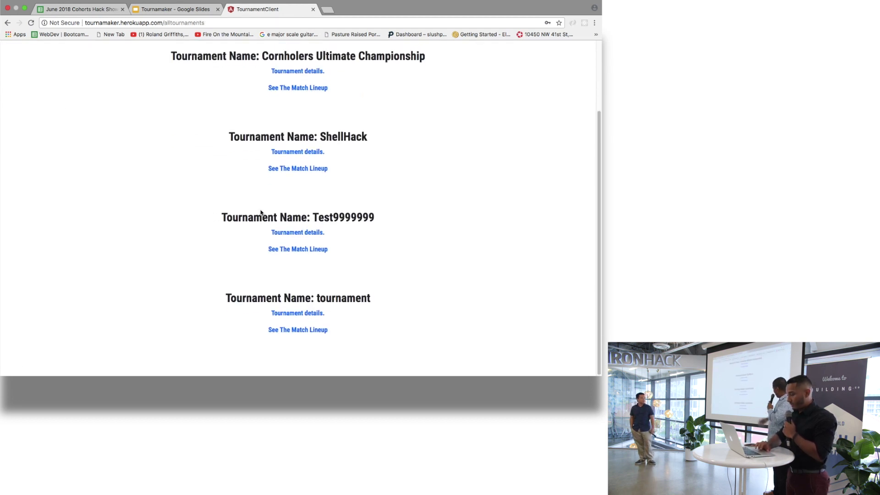
pyautogui.click(304, 318)
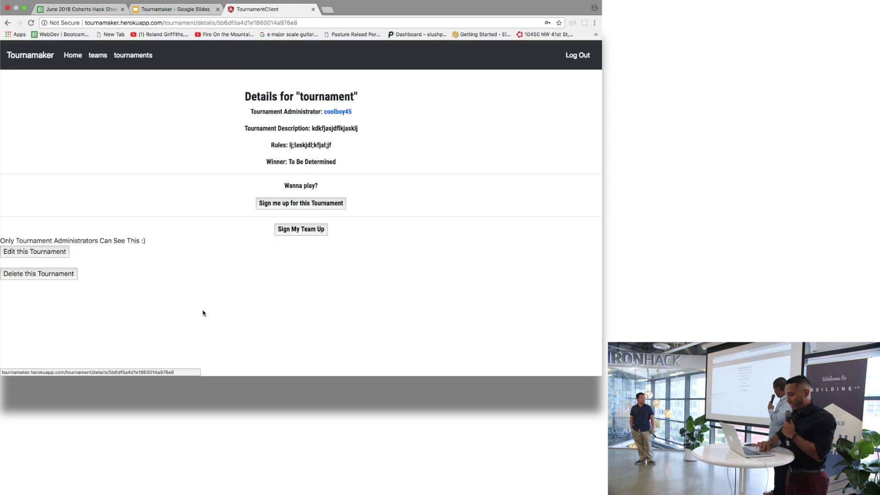
pyautogui.click(58, 275)
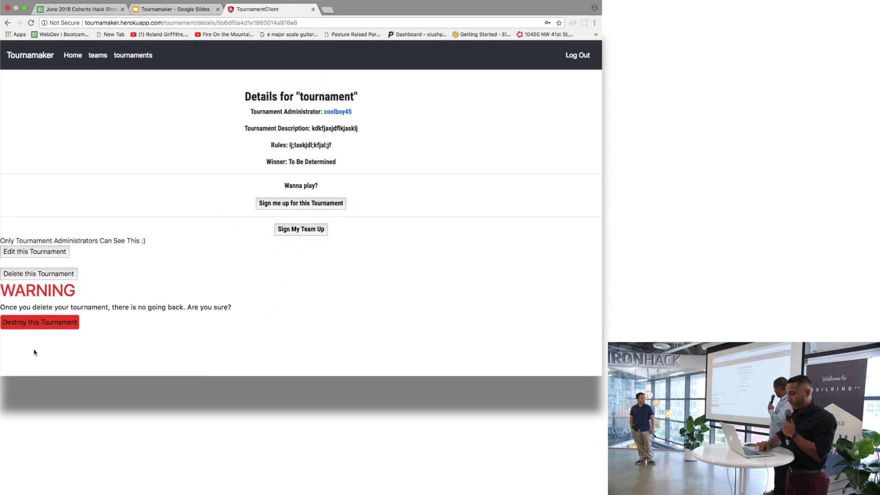
pyautogui.click(57, 330)
# - Open the Cornholers Ultimate Championship details page
pyautogui.scroll(-1, 190, 224)
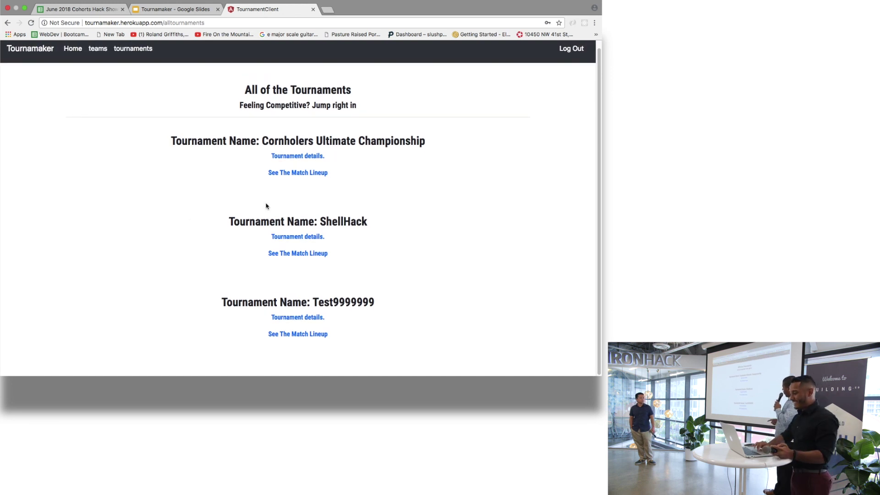
pyautogui.scroll(1, 325, 209)
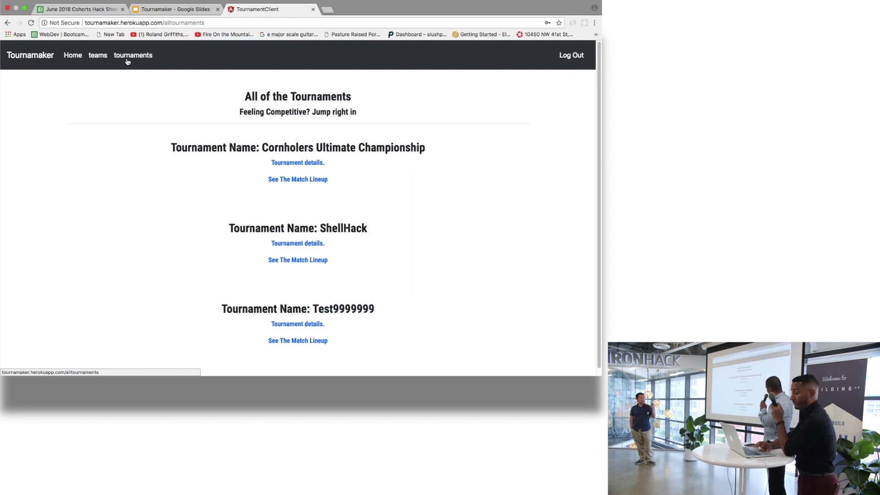
pyautogui.click(296, 163)
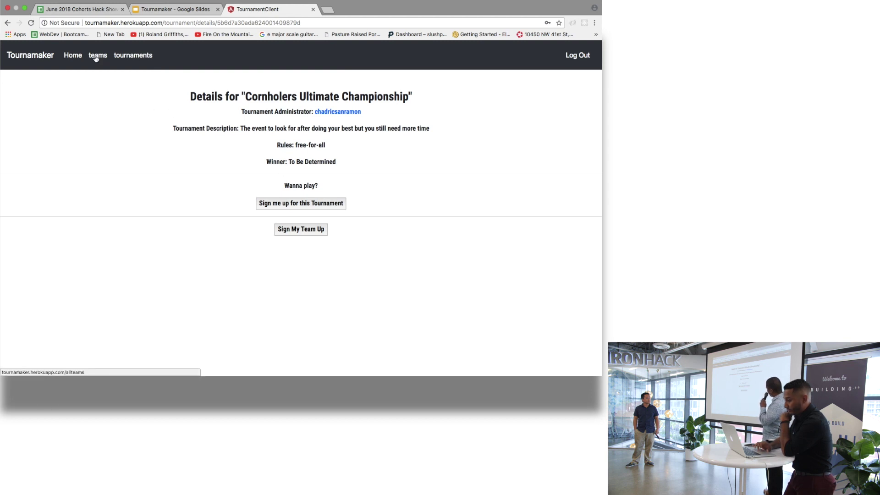
# - From Home, submit a new squad team named 'name' with description 'blah'
pyautogui.click(73, 56)
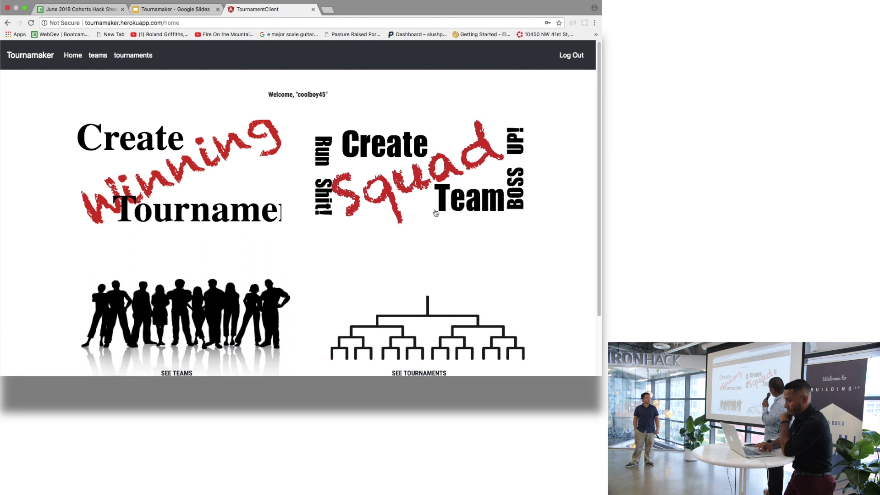
pyautogui.click(395, 166)
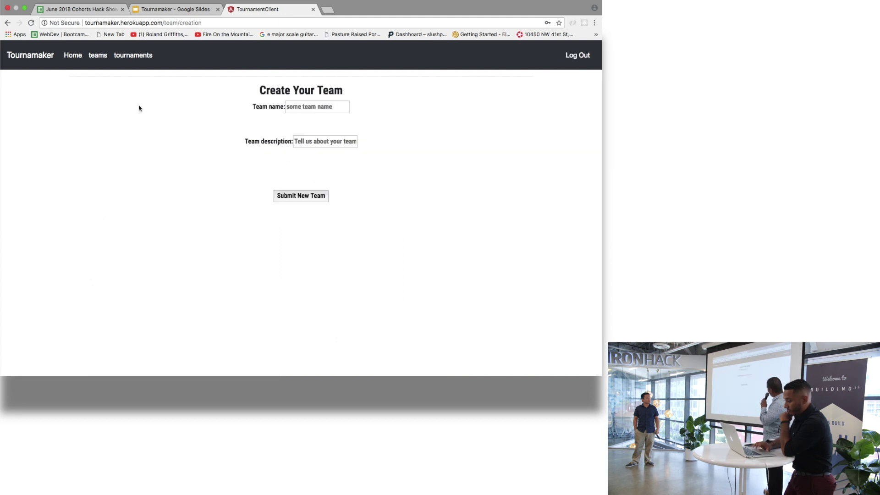
pyautogui.click(319, 109)
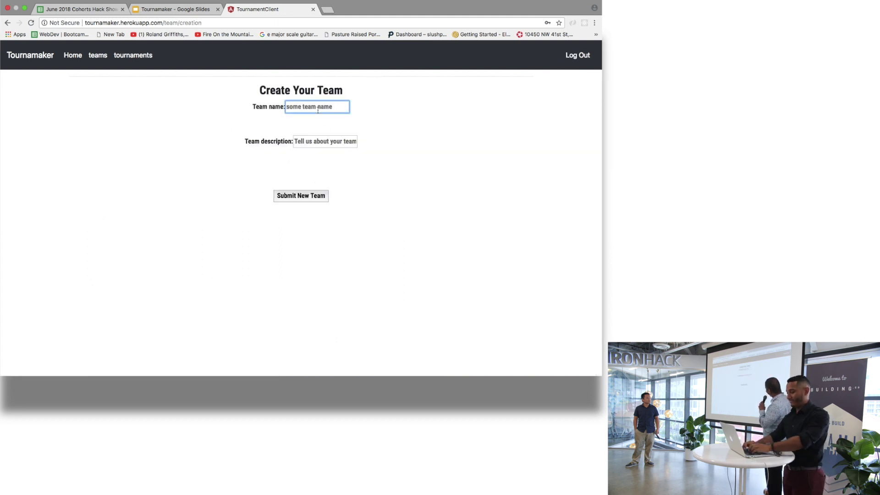
pyautogui.write('name')
pyautogui.press('Tab')
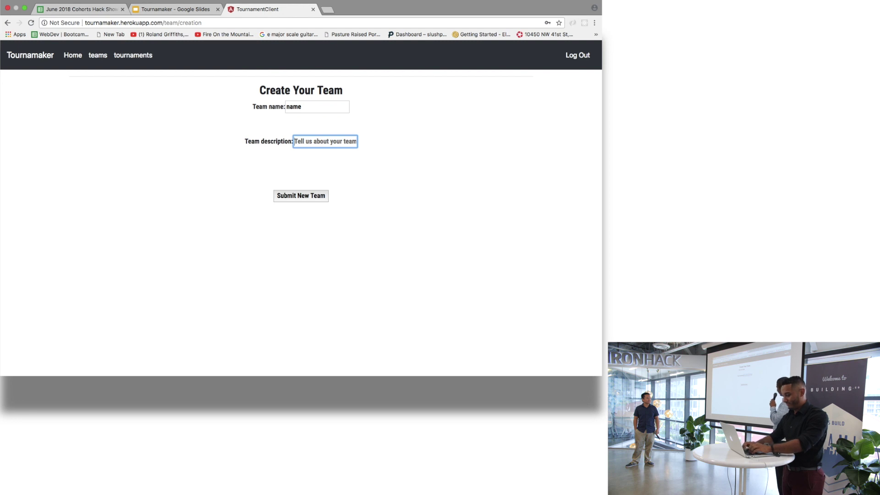
pyautogui.write('blah')
pyautogui.click(306, 201)
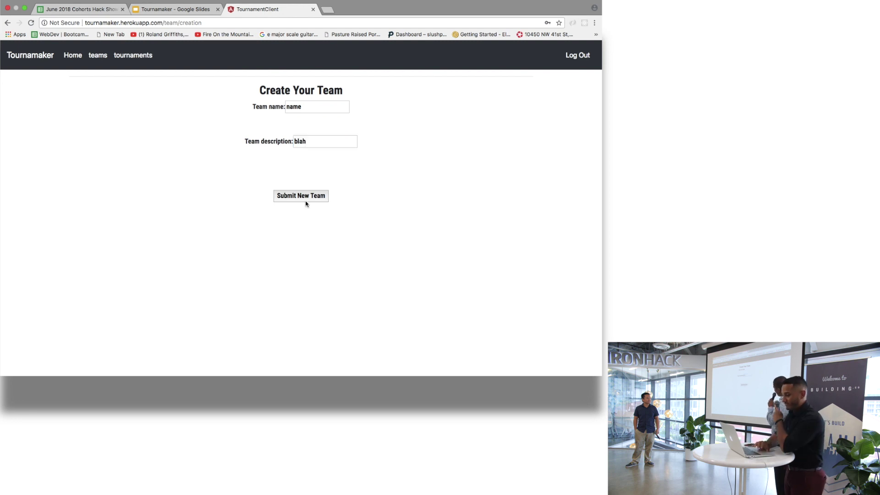
pyautogui.scroll(-2, 384, 208)
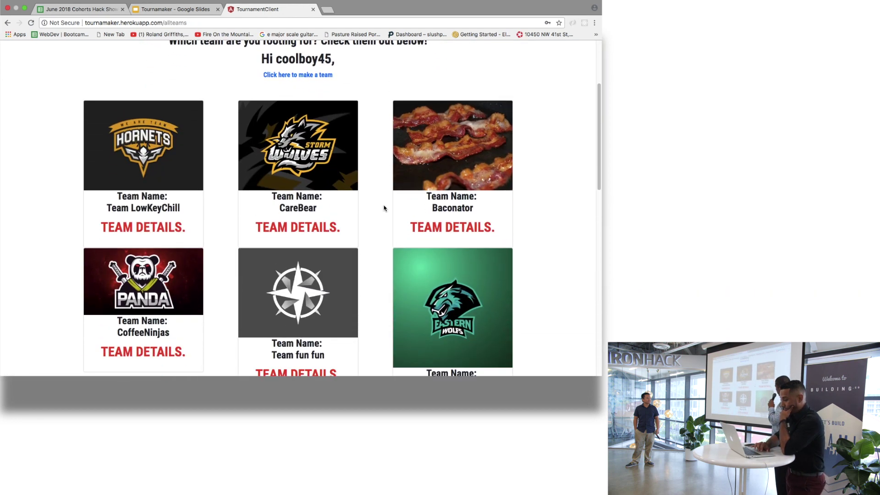
# - Scroll to the bottom of the All Teams grid and open team 'name' details
pyautogui.scroll(-1, 384, 208)
pyautogui.scroll(2, 385, 208)
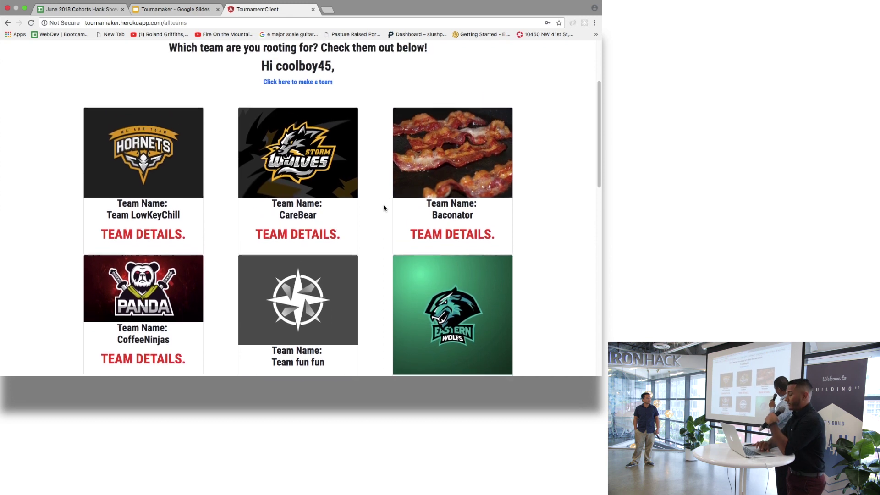
pyautogui.scroll(-6, 384, 208)
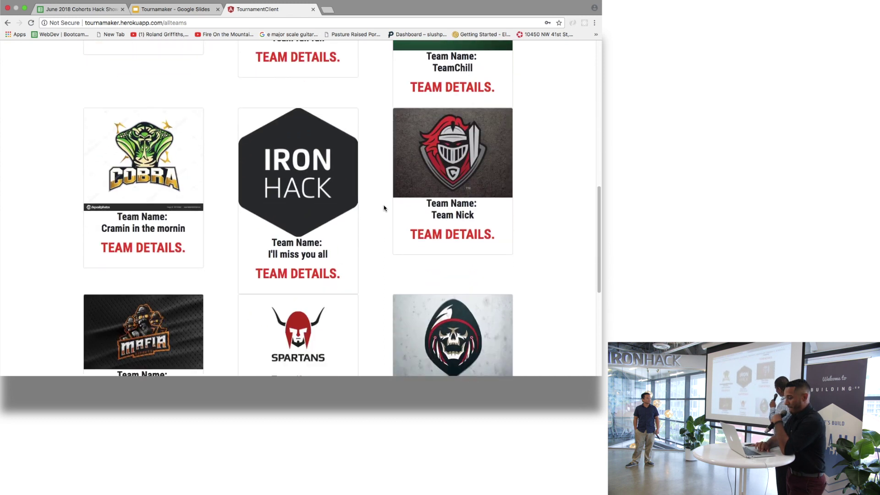
pyautogui.scroll(-5, 384, 208)
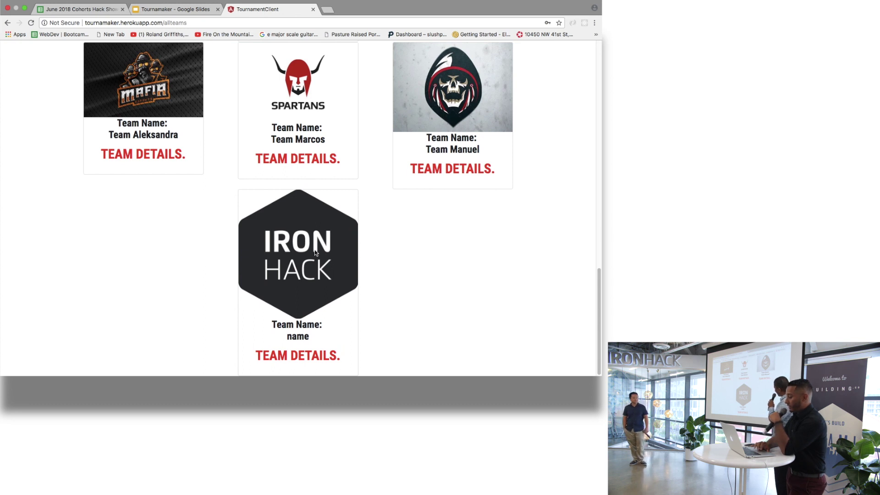
pyautogui.scroll(-1, 297, 346)
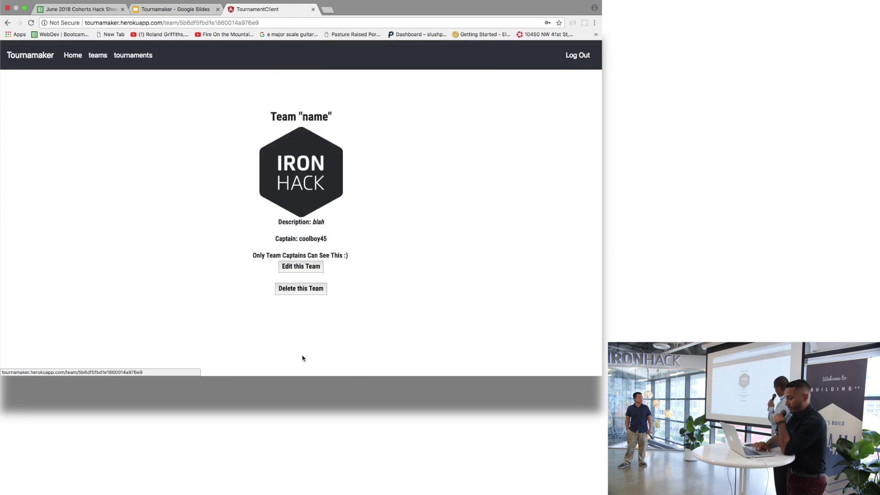
pyautogui.click(303, 359)
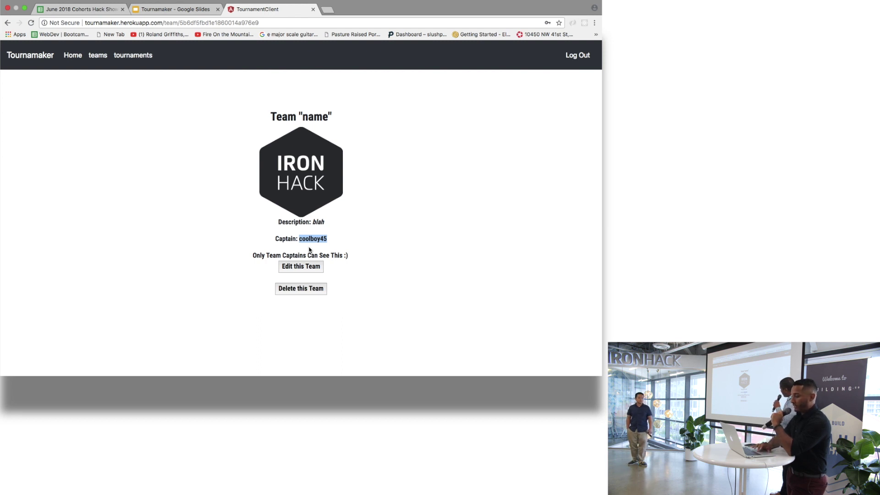
# - Edit the team to name 'boooooo' and description 'hahhahahahaha', then save changes
pyautogui.click(293, 268)
pyautogui.scroll(-3, 219, 255)
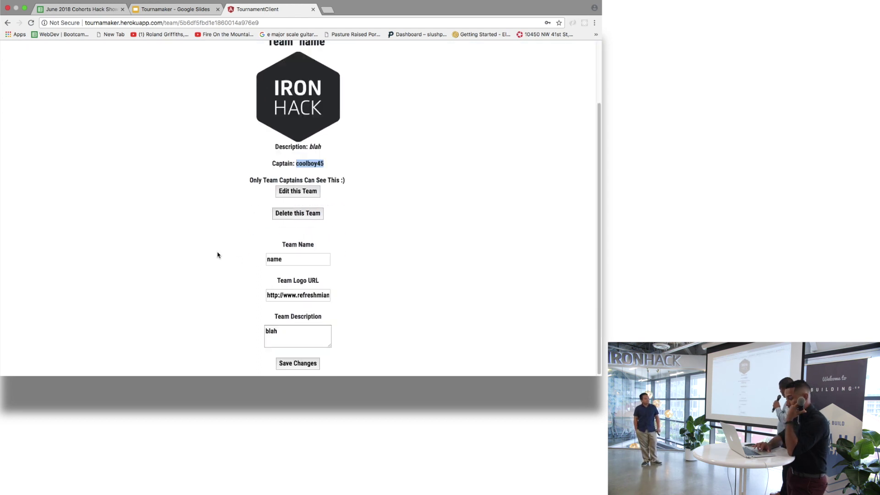
pyautogui.moveTo(295, 258); pyautogui.dragTo(263, 258)
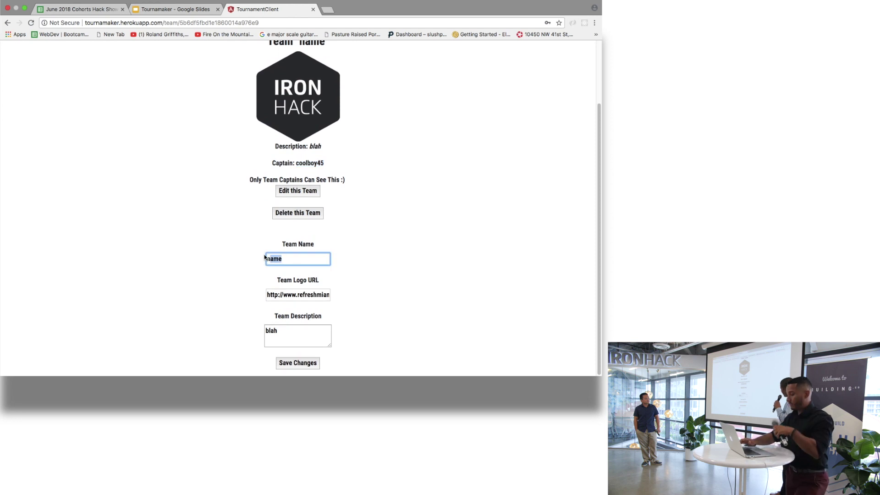
pyautogui.press('BackSpace')
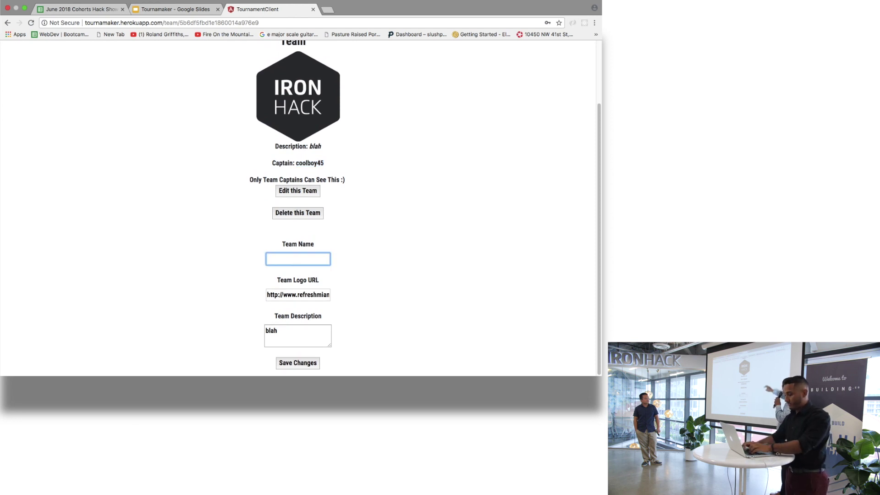
pyautogui.write('boooooo')
pyautogui.press('Tab')
pyautogui.press('Tab')
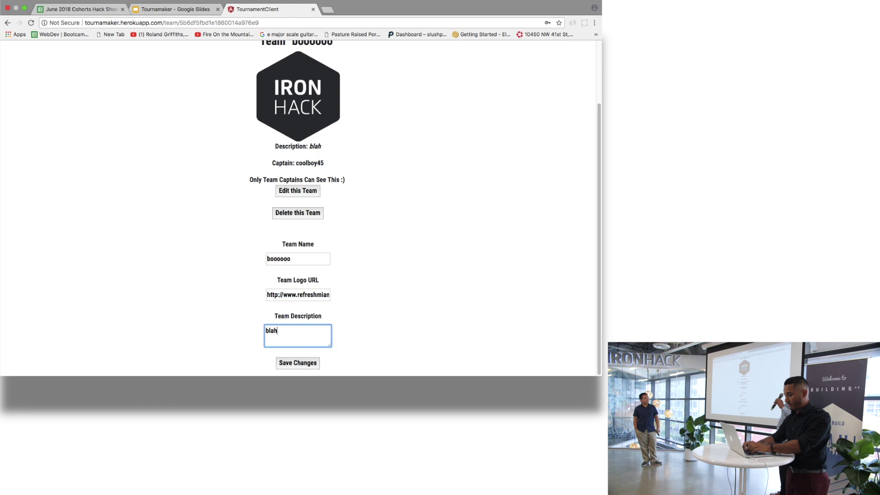
pyautogui.press('BackSpace')
pyautogui.press('BackSpace')
pyautogui.press('BackSpace')
pyautogui.write('h')
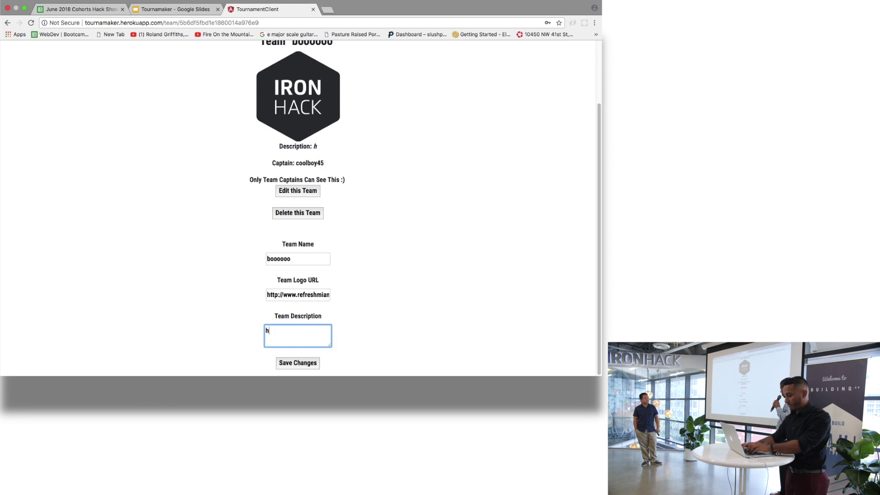
pyautogui.write('ahhahahahaha')
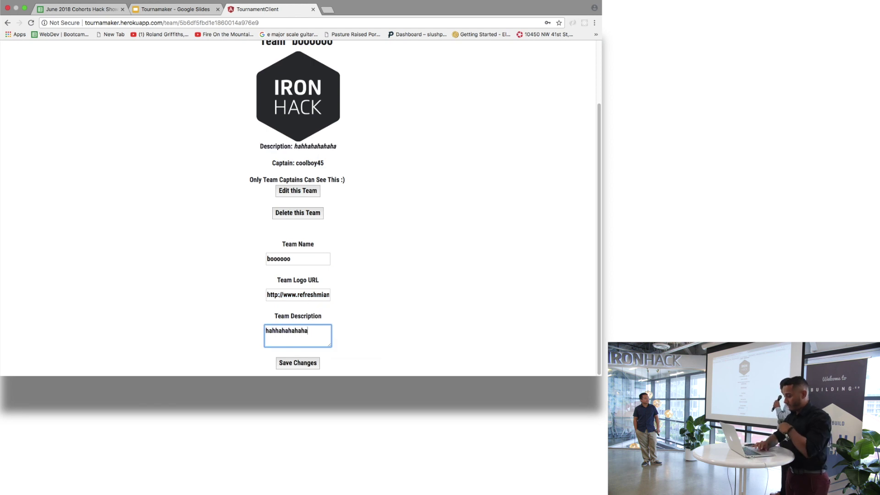
pyautogui.click(298, 363)
pyautogui.scroll(-15, 356, 266)
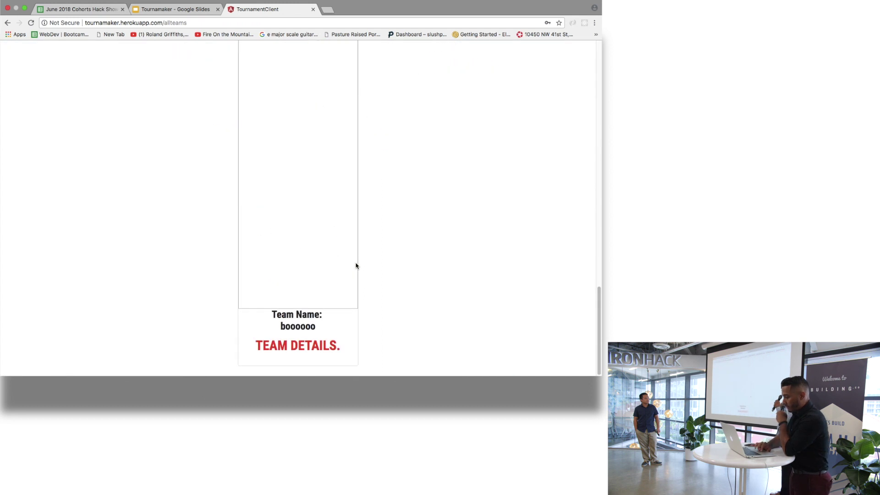
pyautogui.scroll(4, 356, 266)
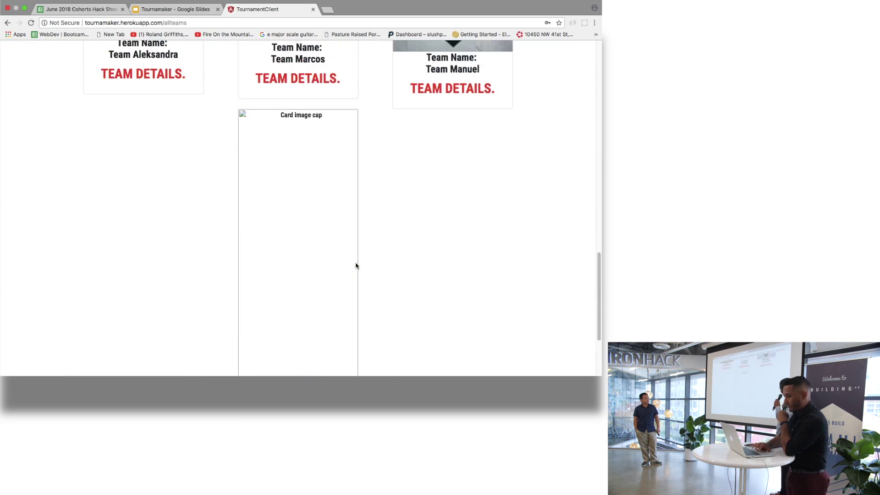
pyautogui.scroll(-4, 356, 266)
pyautogui.scroll(2, 356, 266)
pyautogui.scroll(3, 355, 266)
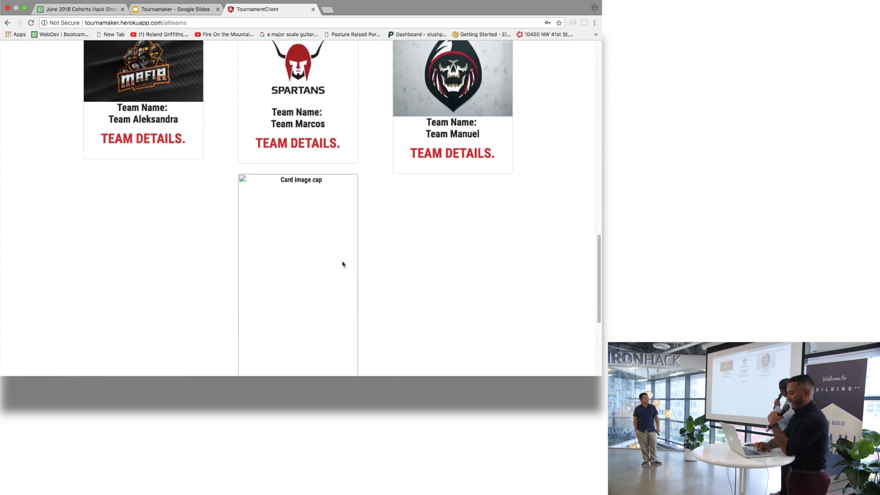
pyautogui.scroll(-3, 343, 264)
pyautogui.scroll(8, 342, 264)
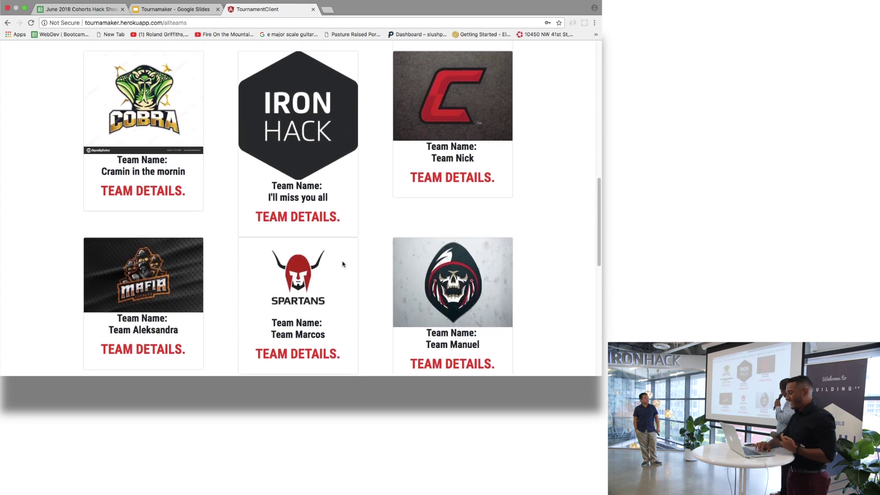
pyautogui.scroll(-1, 343, 265)
pyautogui.scroll(3, 343, 264)
pyautogui.scroll(-1, 342, 265)
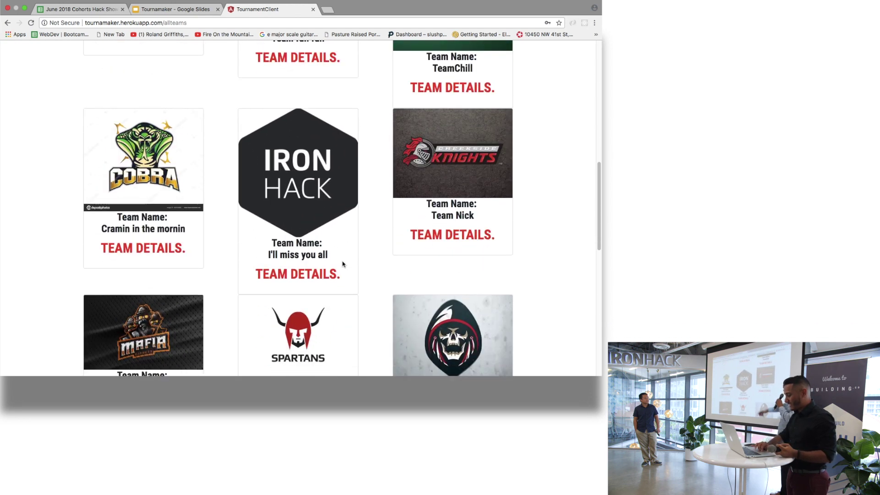
pyautogui.scroll(3, 342, 265)
pyautogui.scroll(-2, 344, 262)
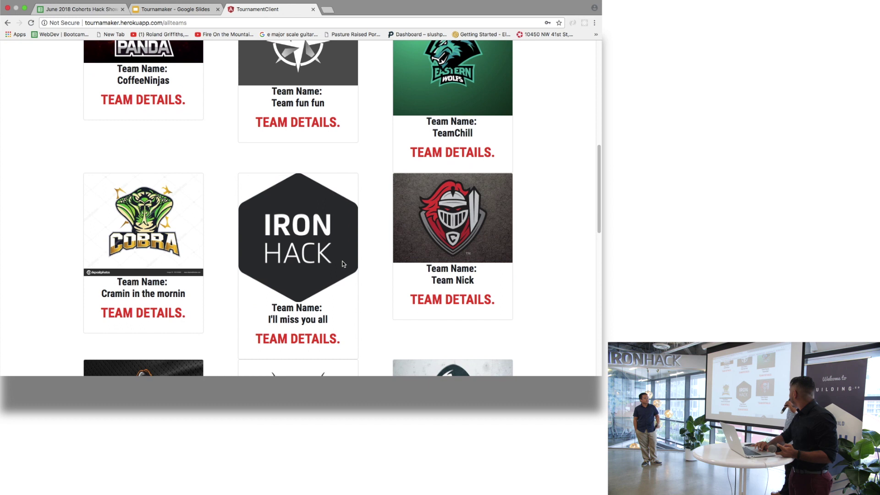
pyautogui.scroll(8, 344, 265)
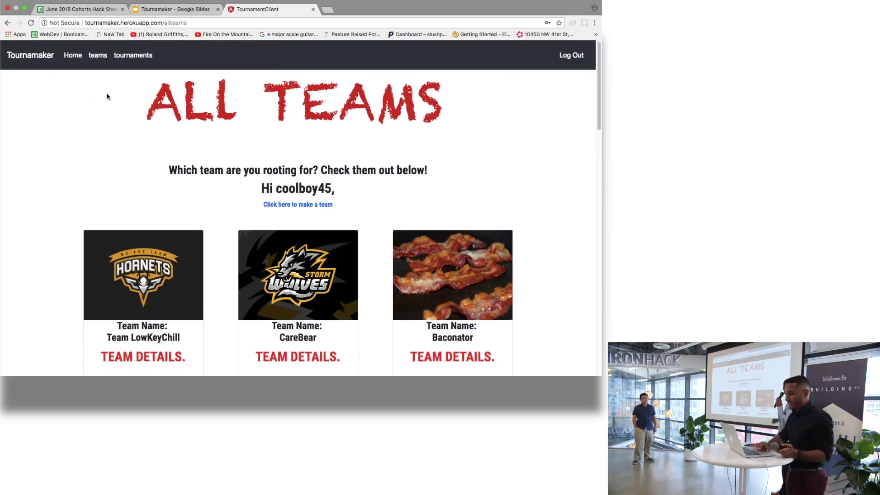
# - Open all tournaments and view the Cornholers, ShellHack and Test9999999 match lineups, returning after each
pyautogui.click(139, 56)
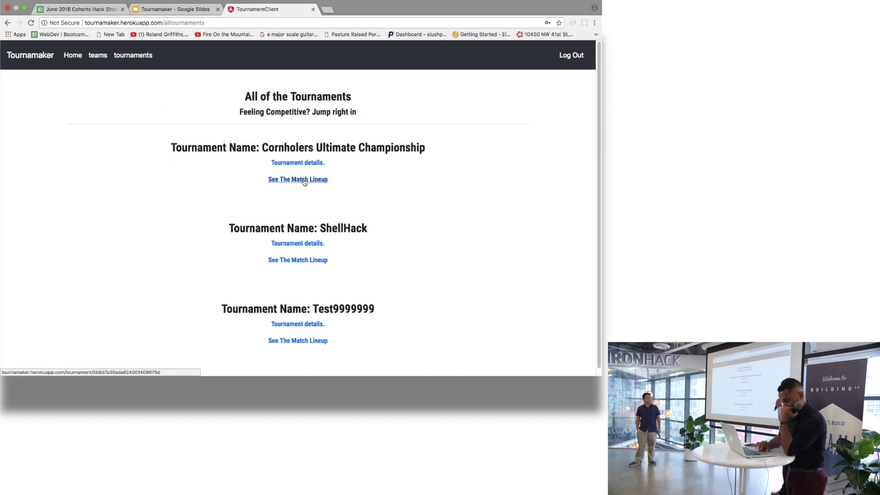
pyautogui.scroll(-1, 312, 250)
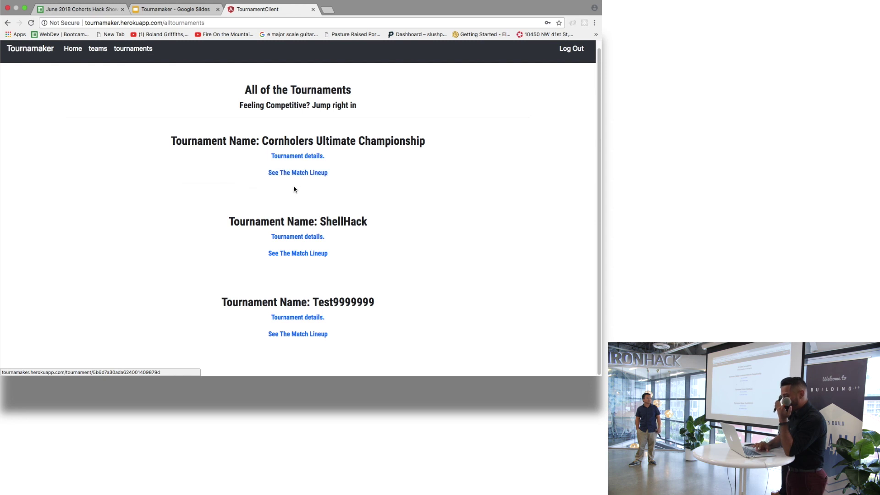
pyautogui.click(289, 174)
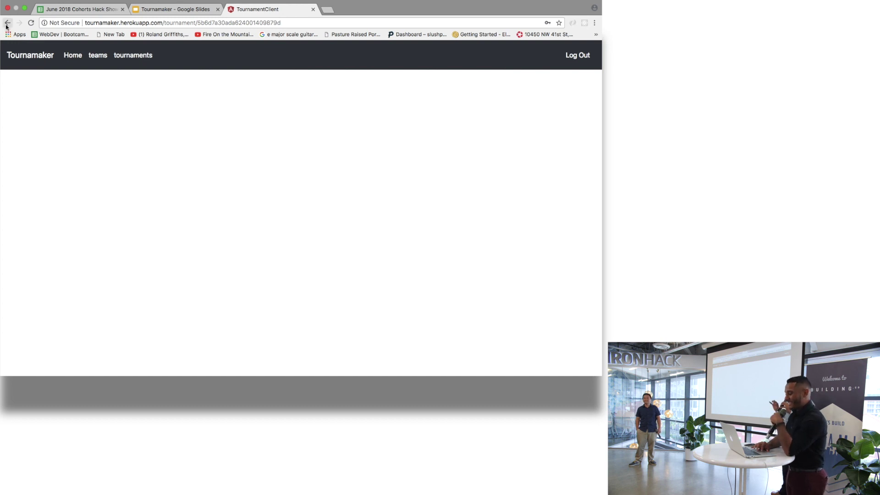
pyautogui.click(7, 24)
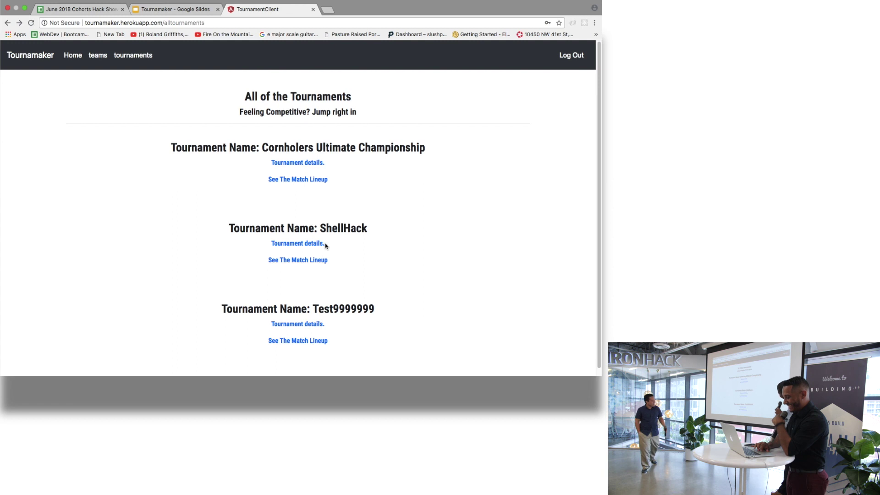
pyautogui.scroll(-1, 327, 246)
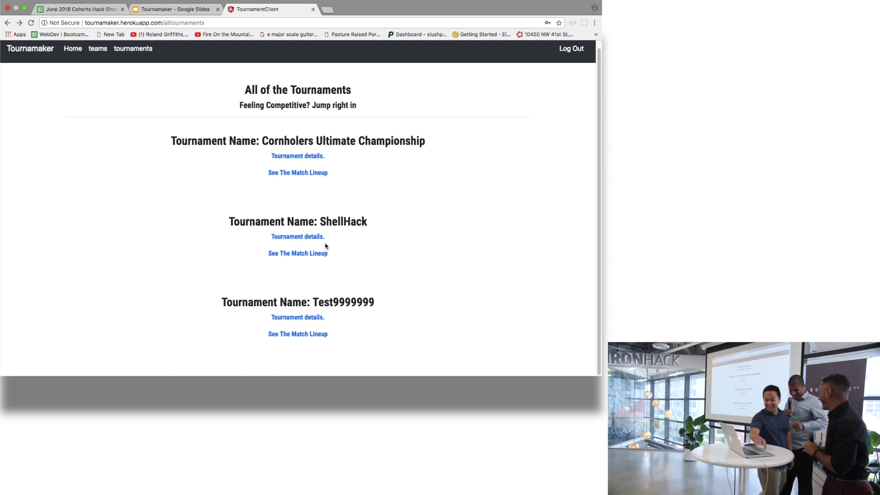
pyautogui.click(281, 254)
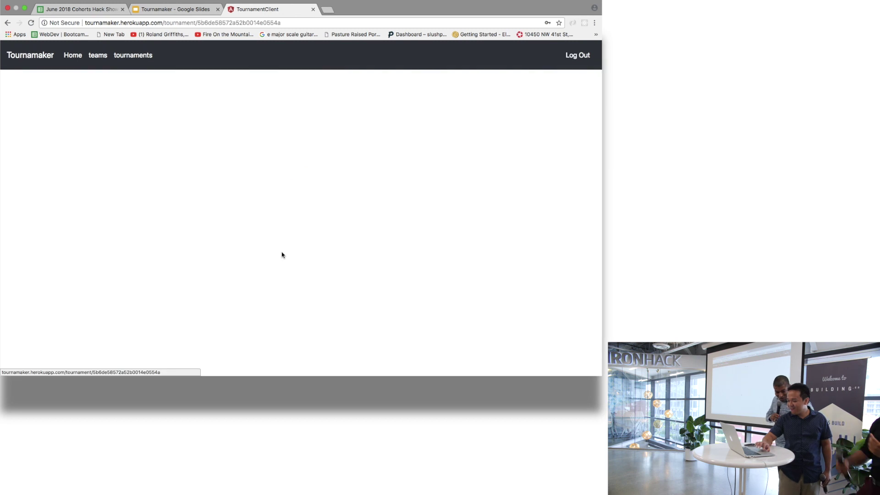
pyautogui.click(7, 22)
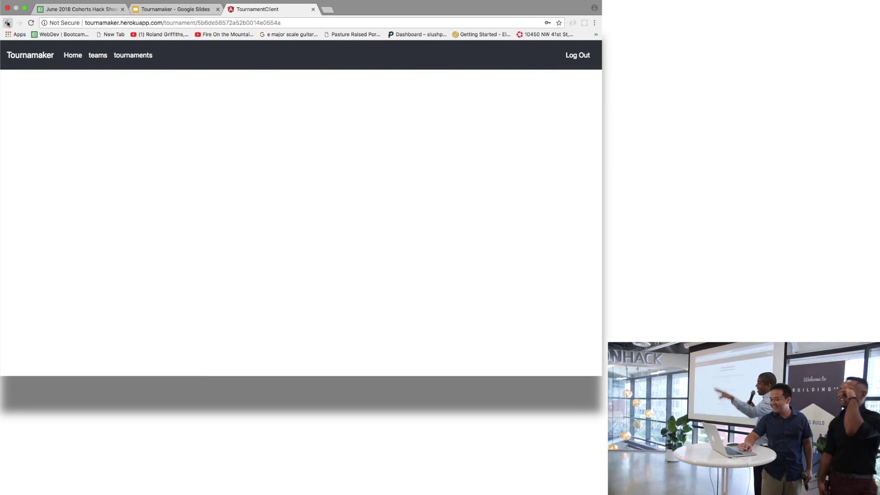
pyautogui.scroll(-1, 314, 206)
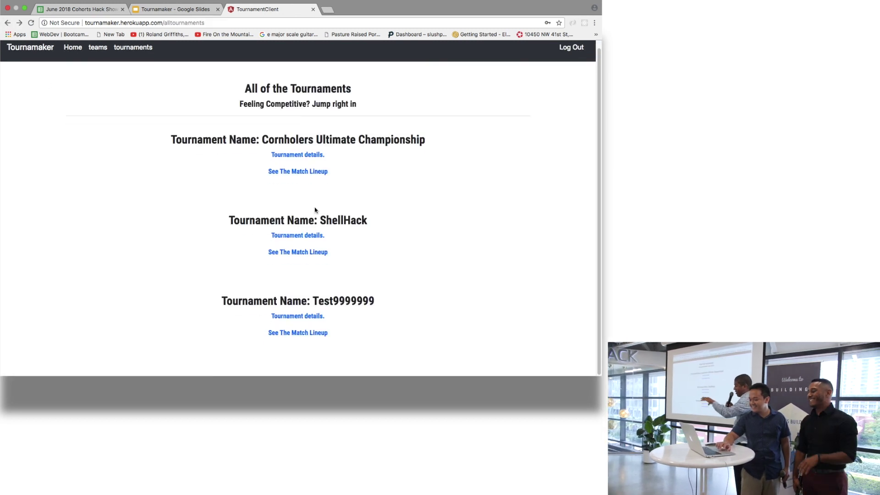
pyautogui.click(292, 335)
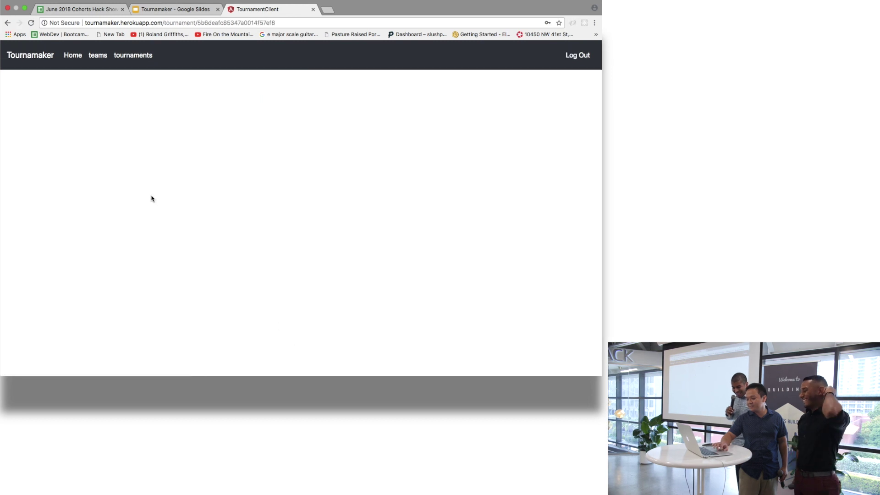
pyautogui.click(7, 23)
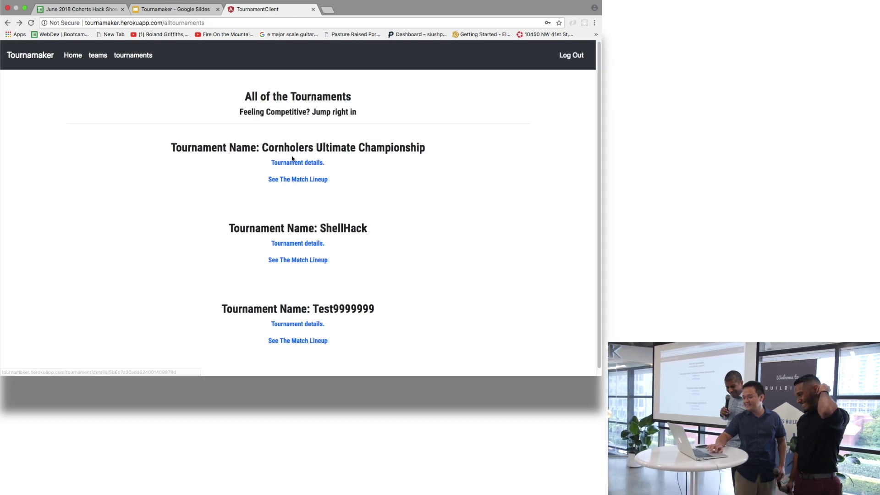